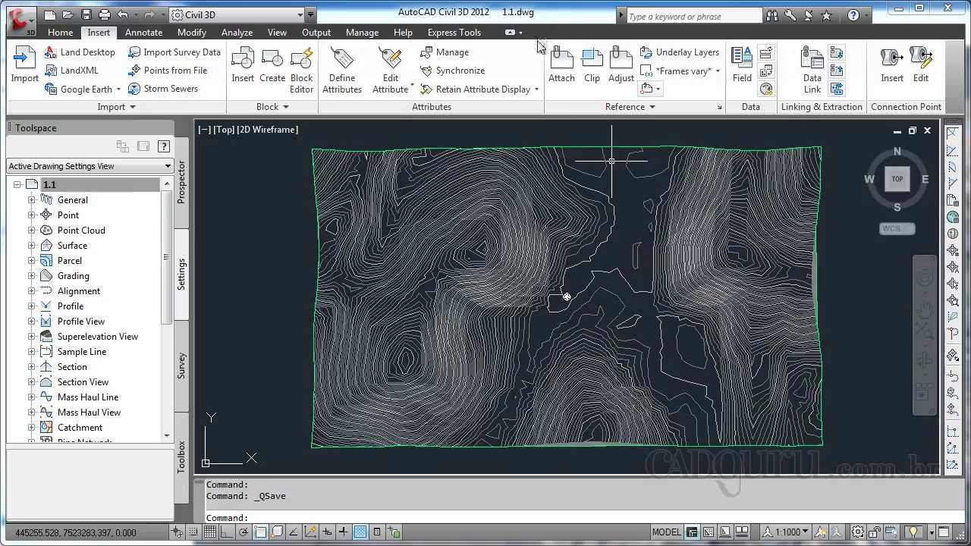
{"action": "mouse_move", "coordinate": [521, 227]}
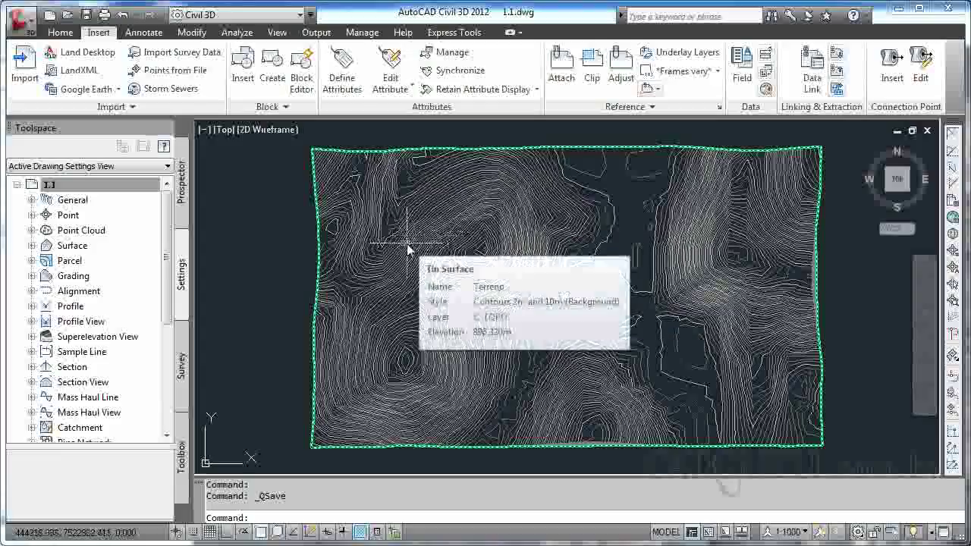
{"action": "type", "text": "1"}
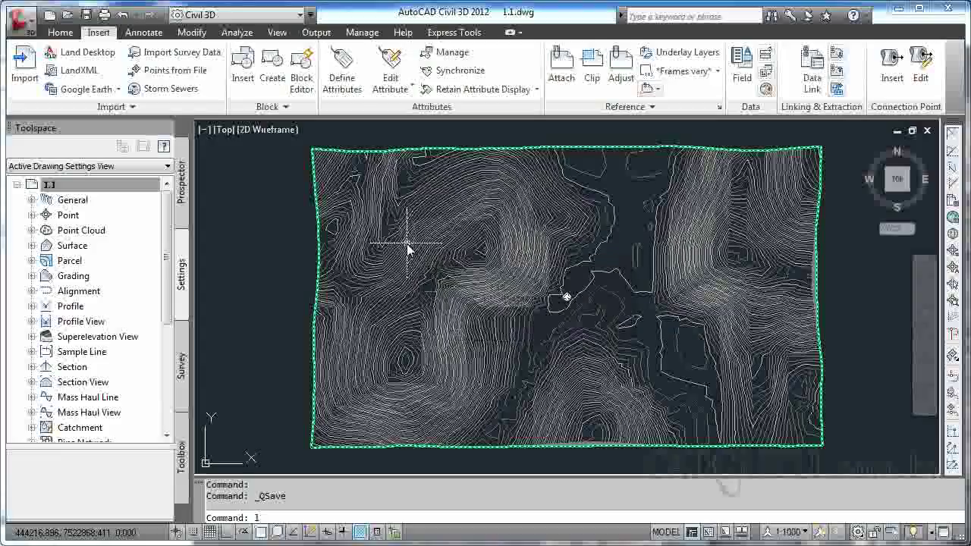
{"action": "key", "text": "Return"}
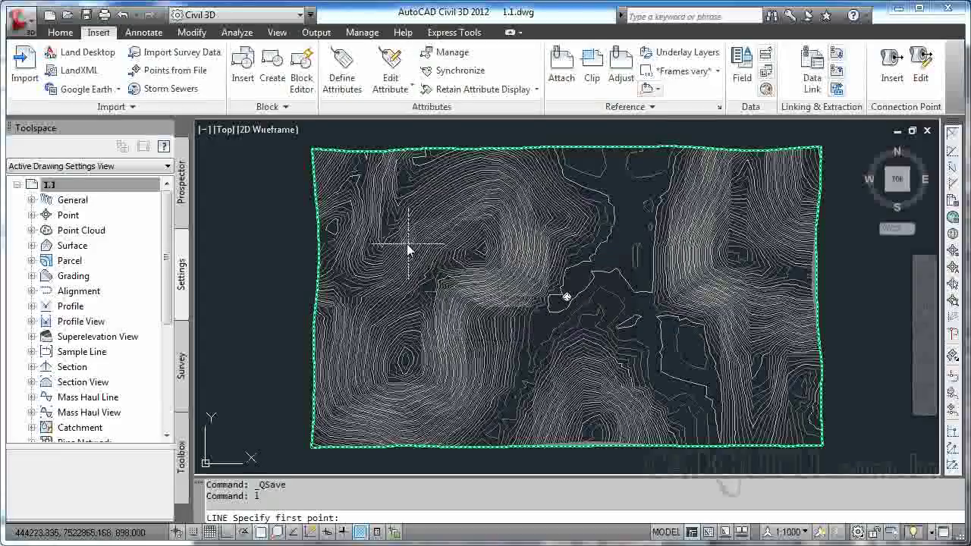
{"action": "left_click", "coordinate": [399, 299]}
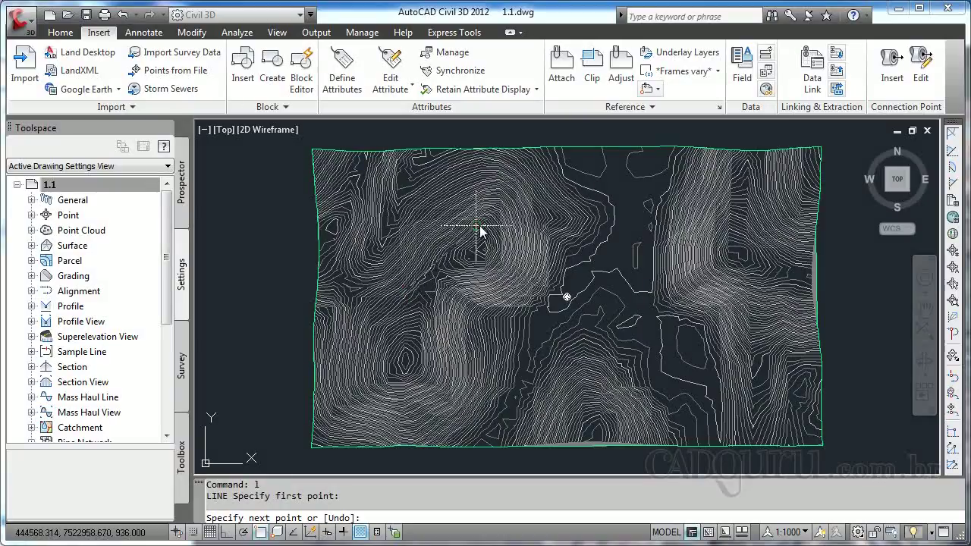
{"action": "type", "text": "@10<"}
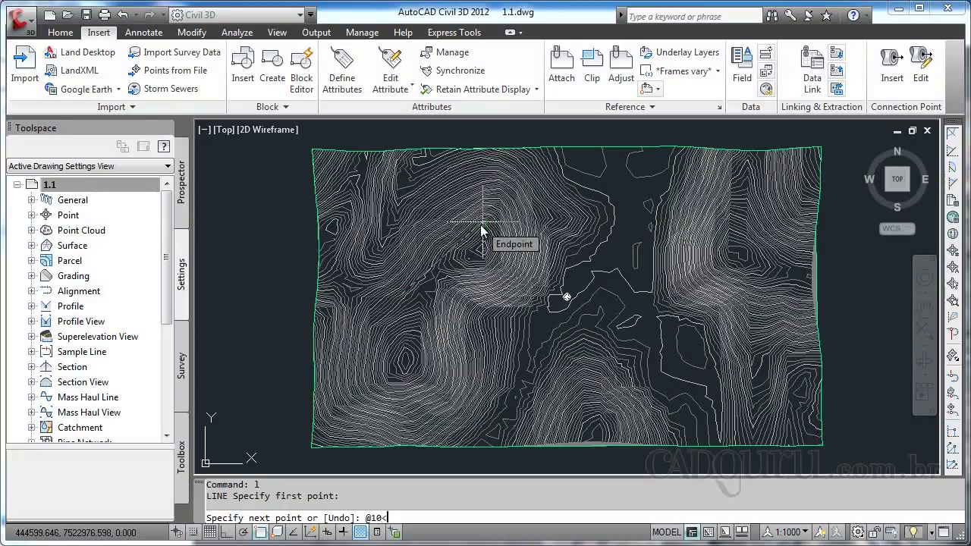
{"action": "type", "text": "45"}
{"action": "key", "text": "Return"}
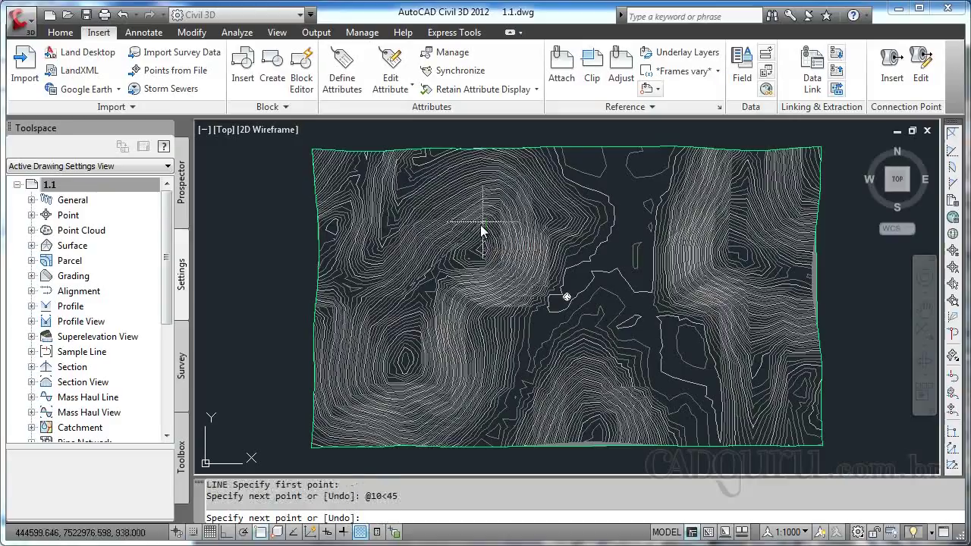
{"action": "scroll", "coordinate": [409, 288], "scroll_direction": "up", "scroll_amount": 5}
{"action": "scroll", "coordinate": [372, 336], "scroll_direction": "up", "scroll_amount": 6}
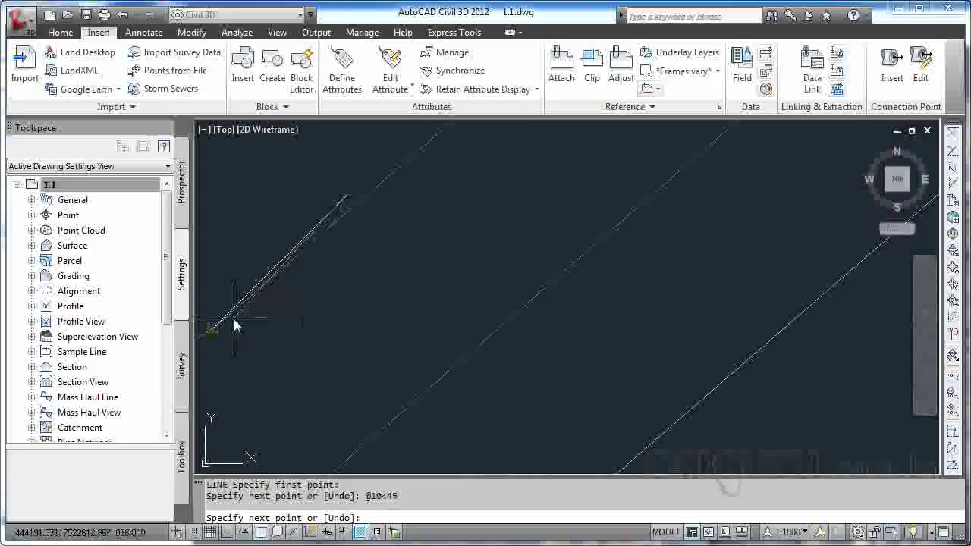
{"action": "scroll", "coordinate": [414, 254], "scroll_direction": "down", "scroll_amount": 8}
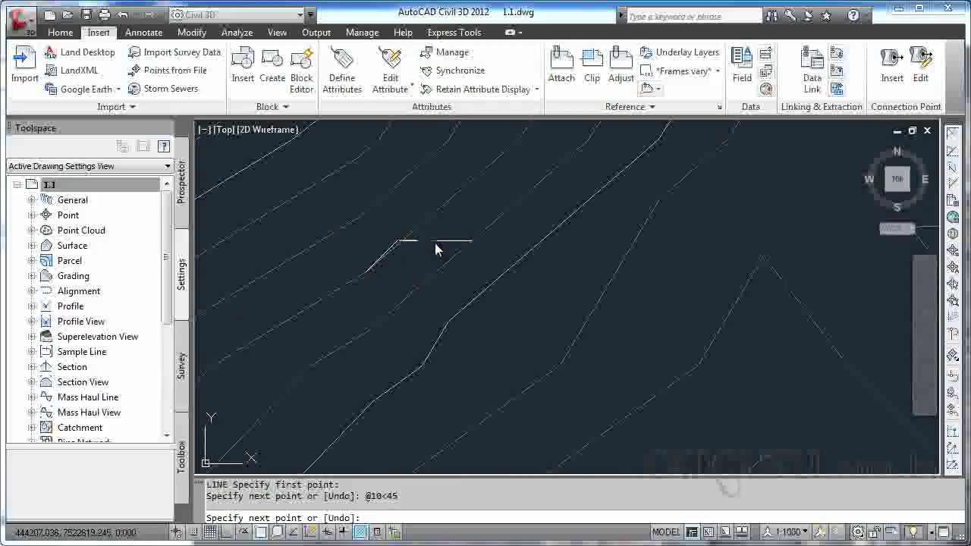
{"action": "scroll", "coordinate": [551, 257], "scroll_direction": "down", "scroll_amount": 3}
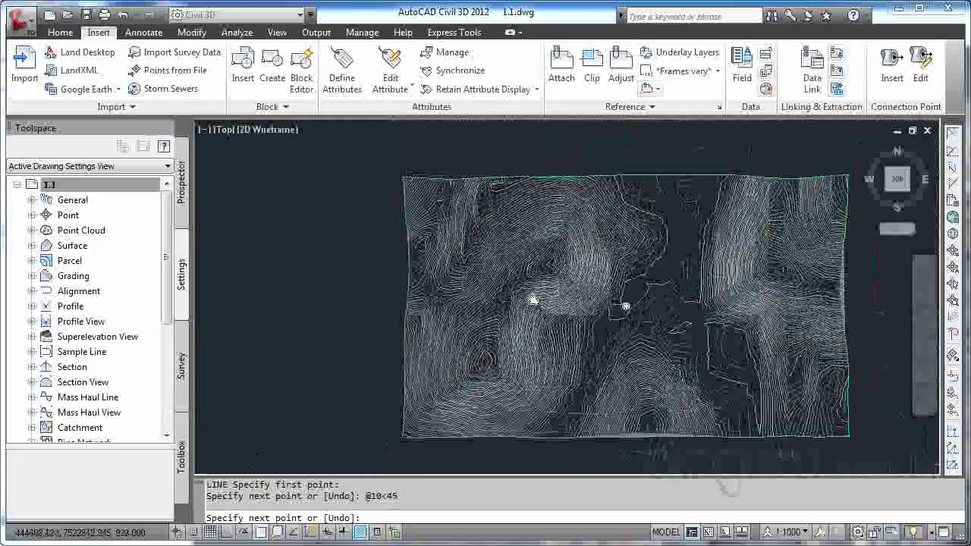
{"action": "key", "text": "Escape"}
{"action": "scroll", "coordinate": [483, 298], "scroll_direction": "up", "scroll_amount": 3}
{"action": "scroll", "coordinate": [483, 298], "scroll_direction": "up", "scroll_amount": 5}
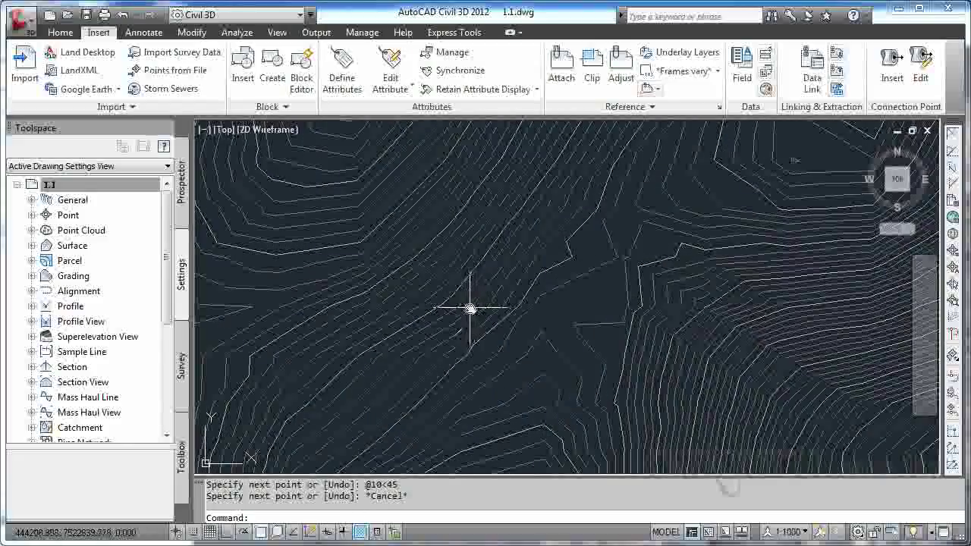
{"action": "mouse_move", "coordinate": [468, 307]}
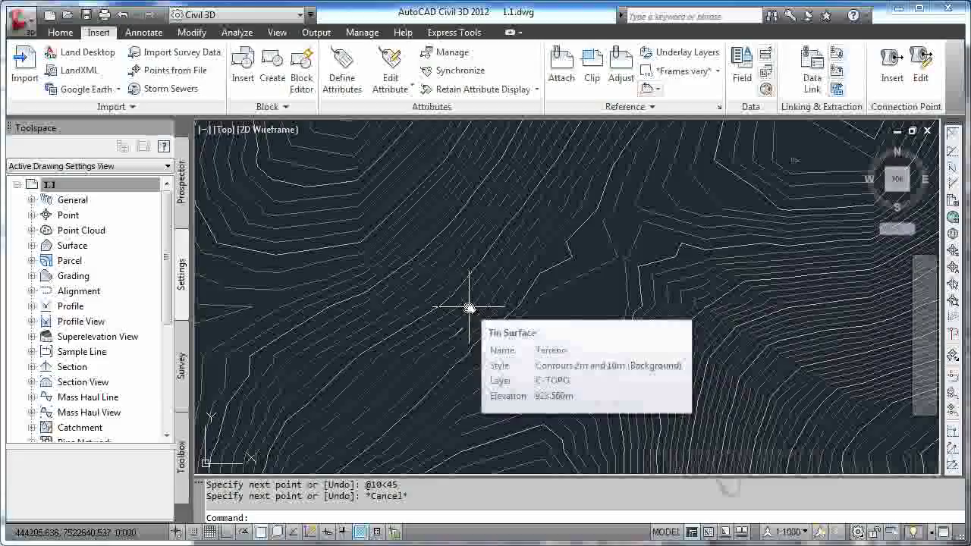
{"action": "scroll", "coordinate": [469, 307], "scroll_direction": "down", "scroll_amount": 6}
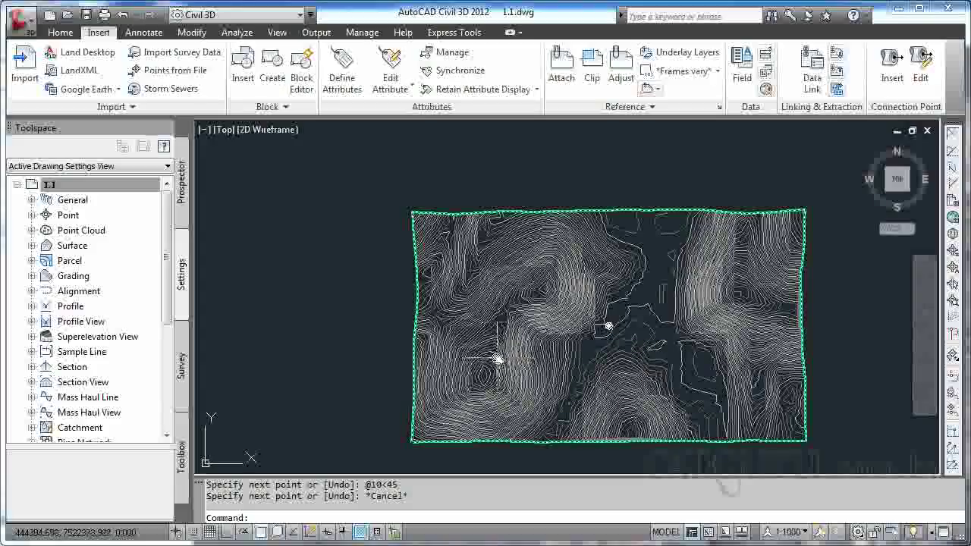
{"action": "mouse_move", "coordinate": [495, 358]}
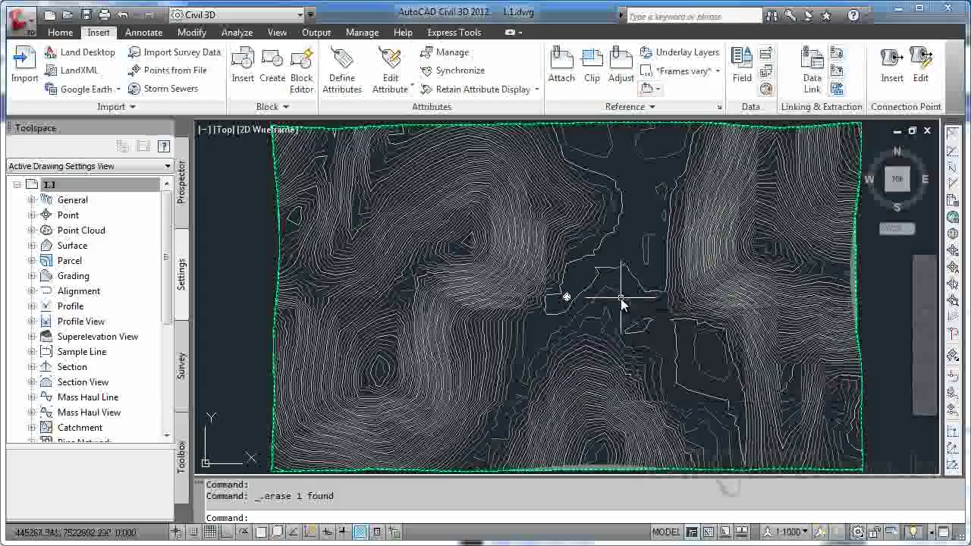
Draw a line by bearing and distance from the flat area east of the surface's centre, using quadrant 3, bearing 45 and distance 1000
{"action": "mouse_move", "coordinate": [678, 252]}
{"action": "type", "text": "l"}
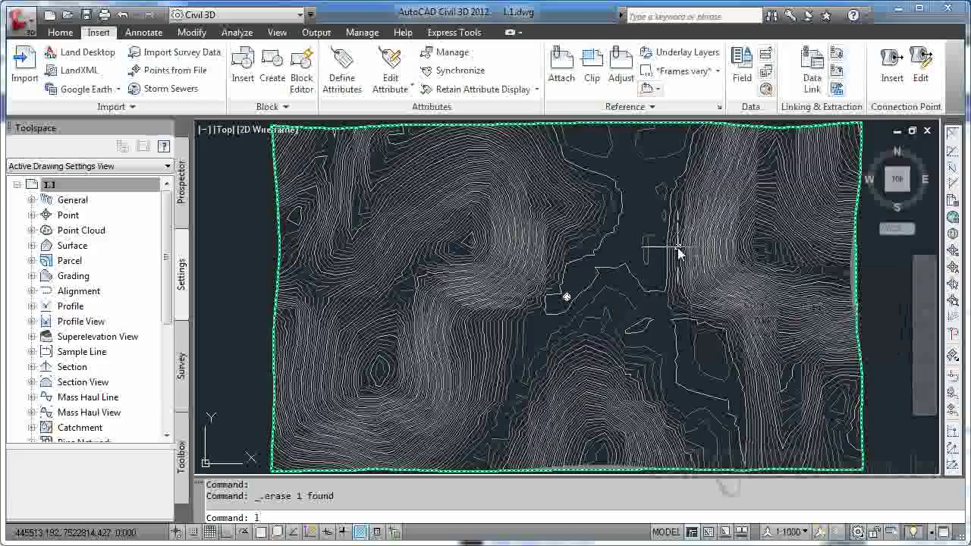
{"action": "key", "text": "Return"}
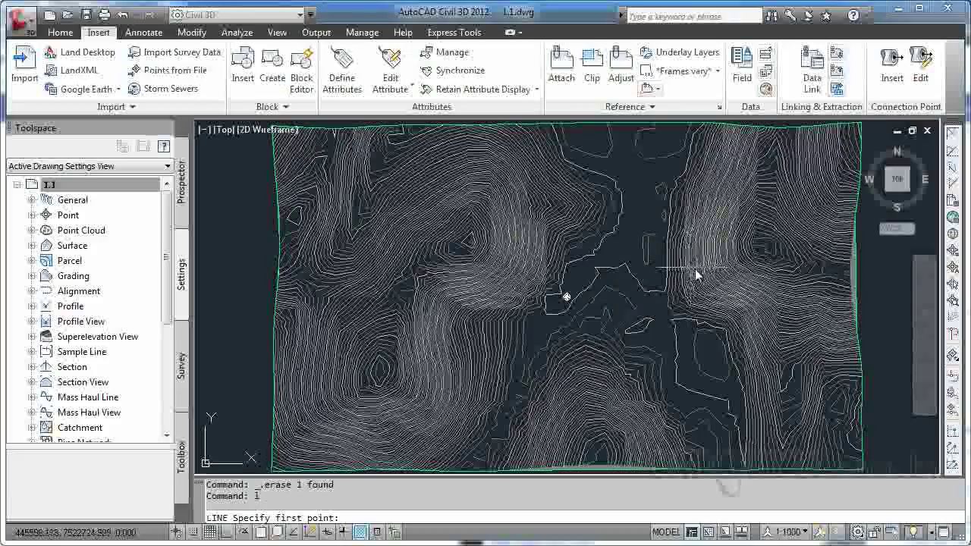
{"action": "left_click", "coordinate": [656, 277]}
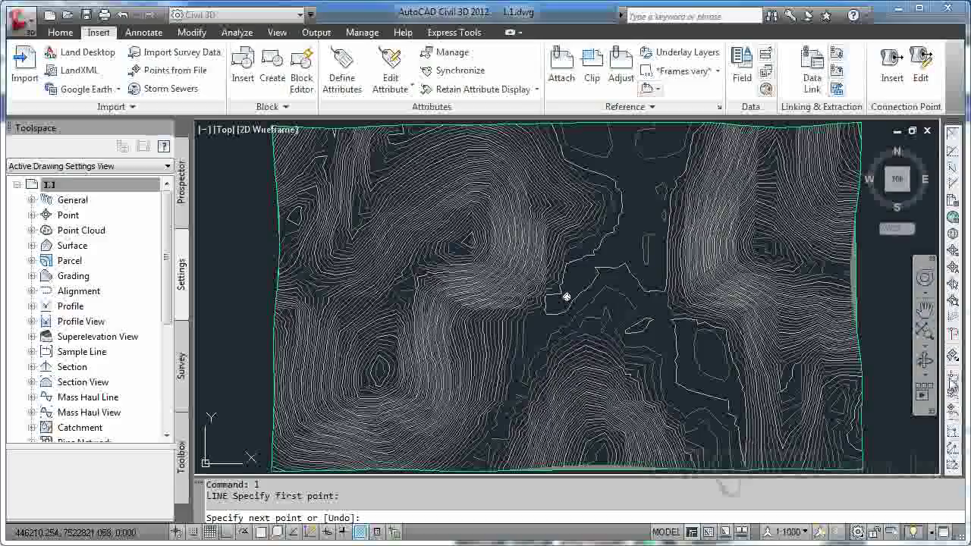
{"action": "left_click", "coordinate": [954, 154]}
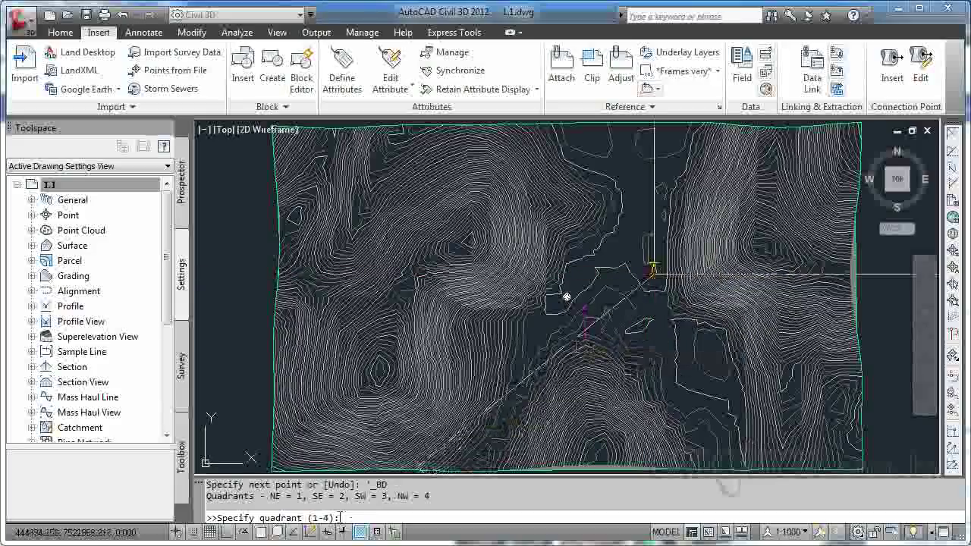
{"action": "type", "text": "3"}
{"action": "key", "text": "Return"}
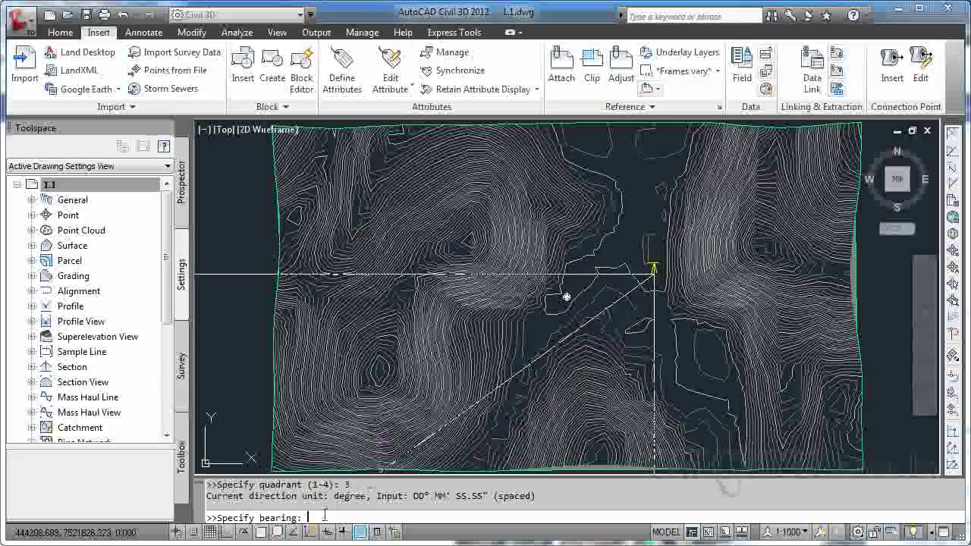
{"action": "type", "text": "45"}
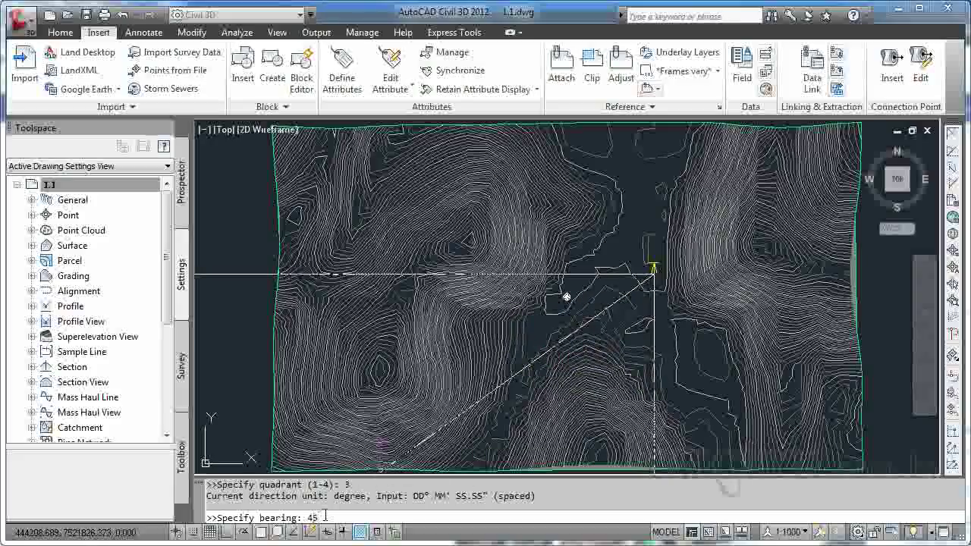
{"action": "key", "text": "Return"}
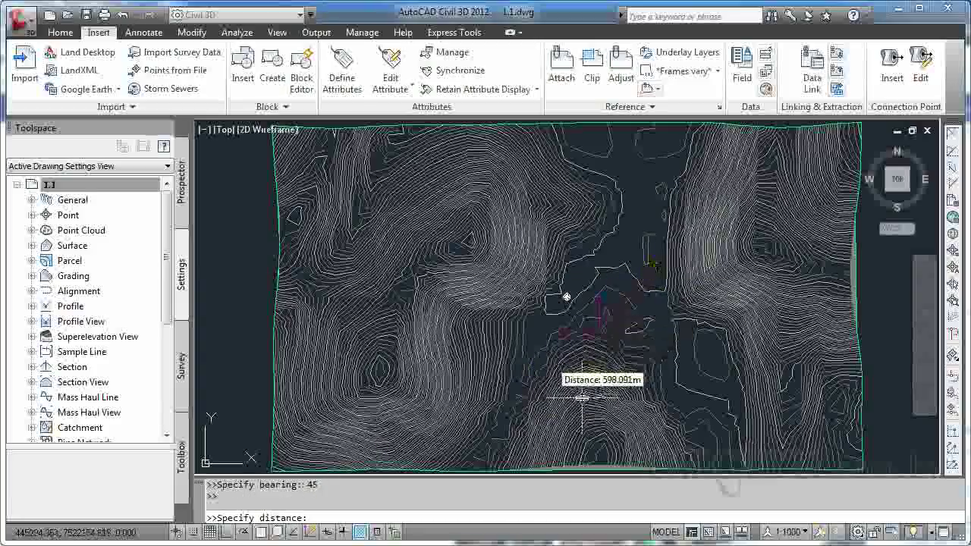
{"action": "type", "text": "1000"}
{"action": "key", "text": "Return"}
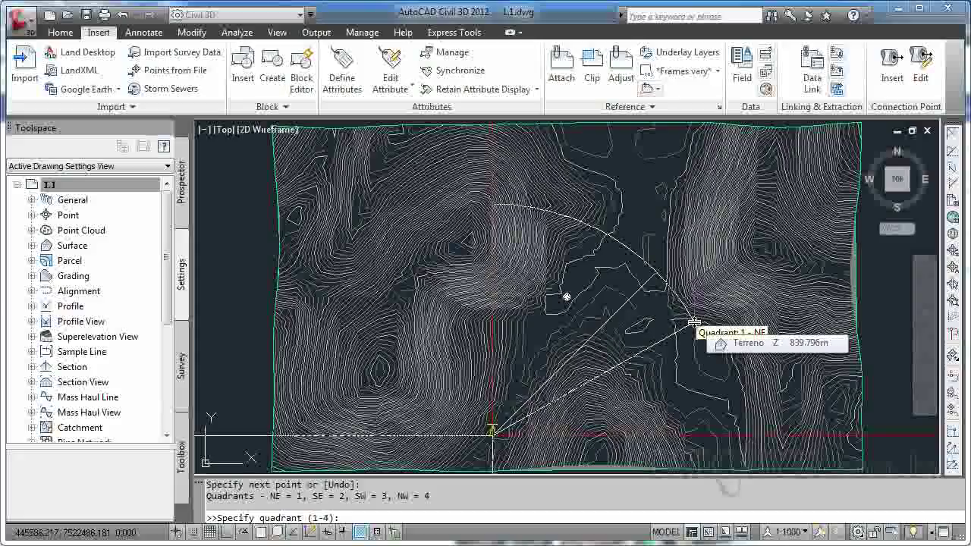
{"action": "left_click", "coordinate": [694, 322]}
{"action": "key", "text": "Escape"}
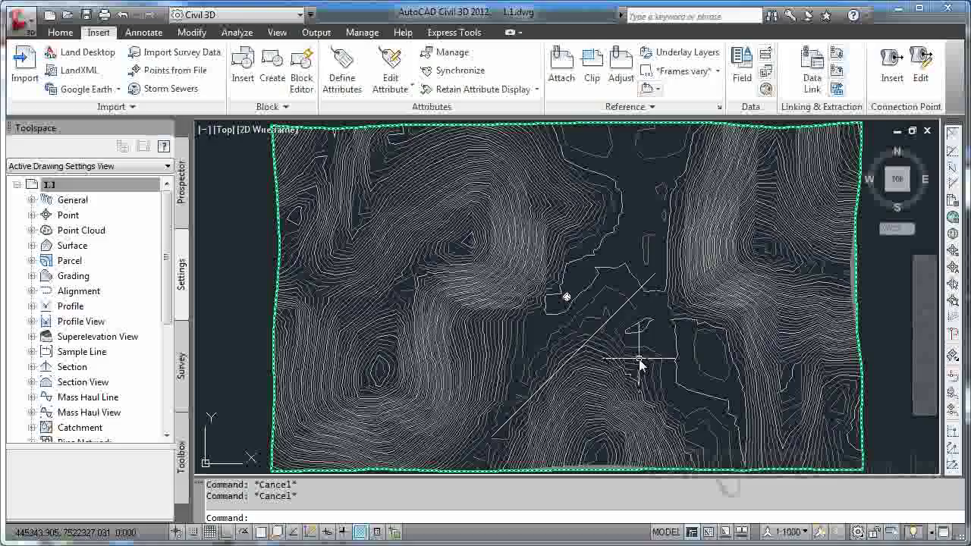
Create a manual point in the flat area just northwest of the line's upper end, accepting the default description and elevation
{"action": "mouse_move", "coordinate": [637, 353]}
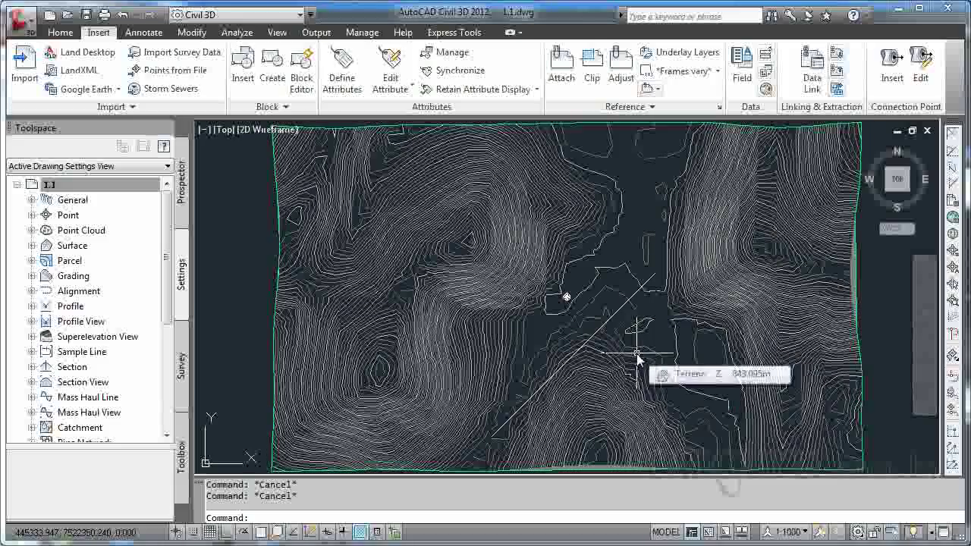
{"action": "mouse_move", "coordinate": [636, 331]}
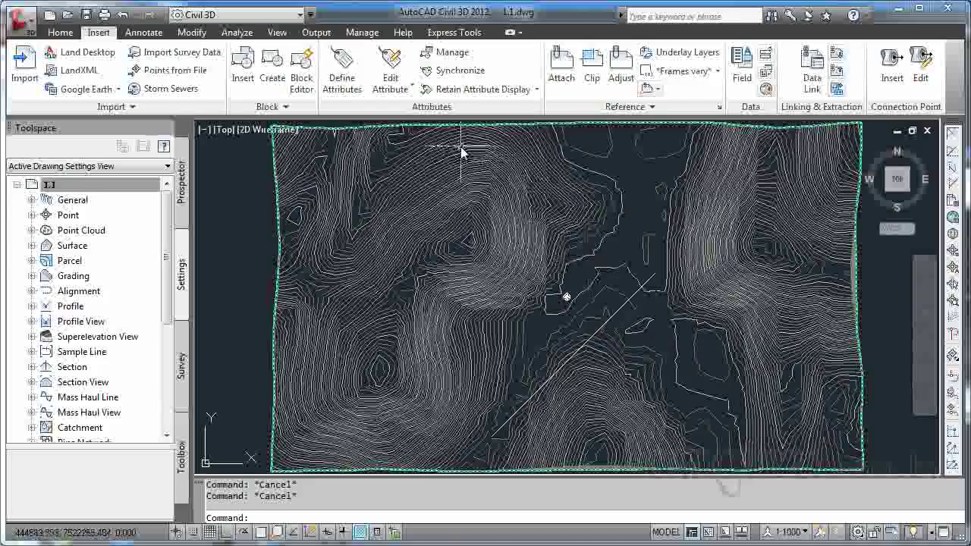
{"action": "left_click", "coordinate": [74, 35]}
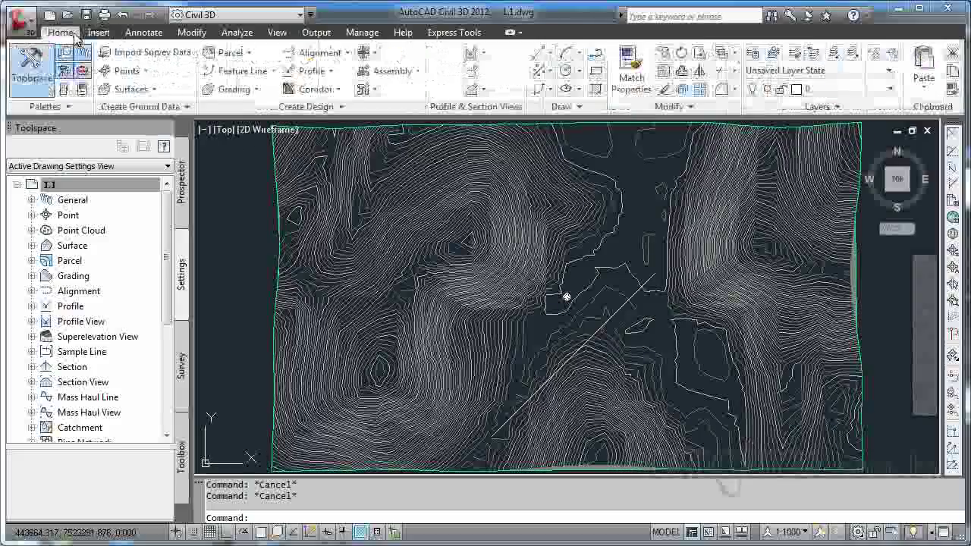
{"action": "left_click", "coordinate": [140, 72]}
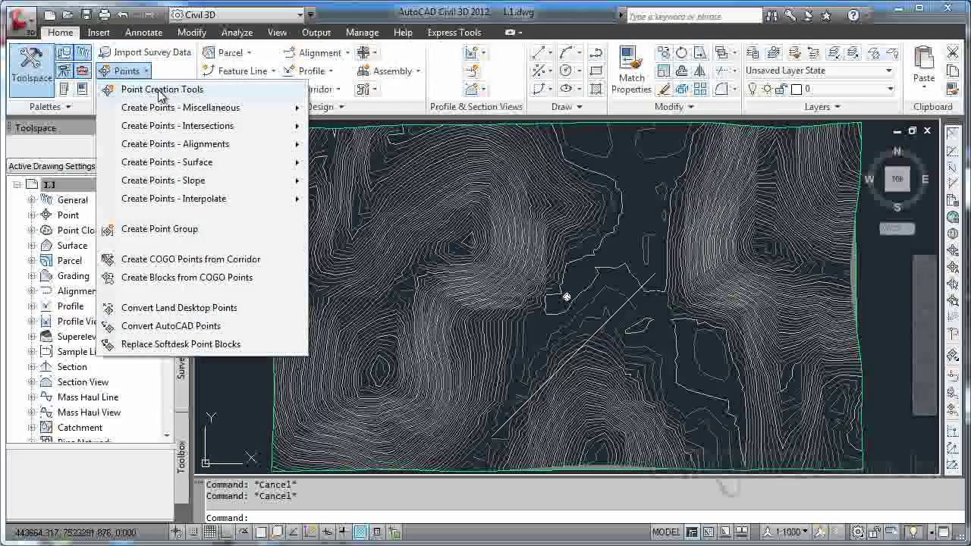
{"action": "left_click", "coordinate": [160, 90]}
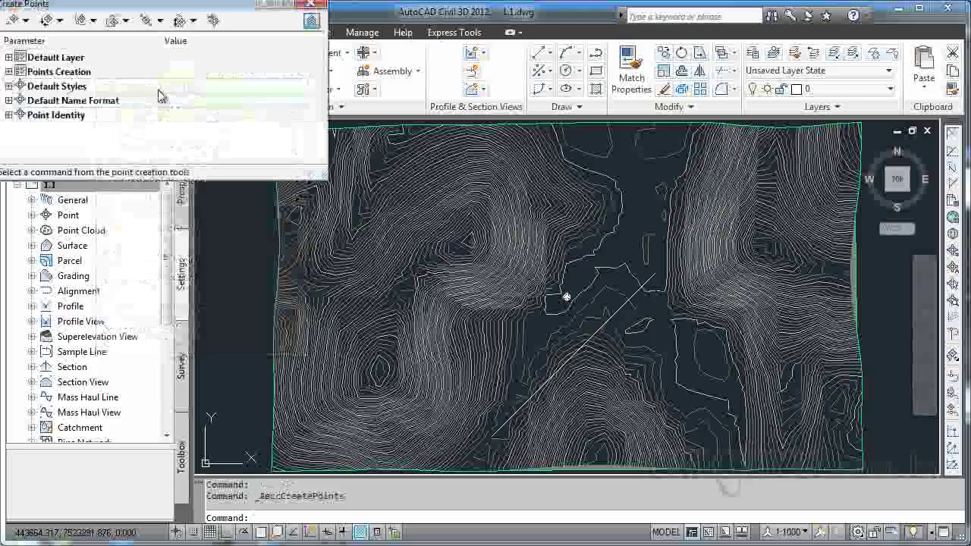
{"action": "left_click", "coordinate": [17, 21]}
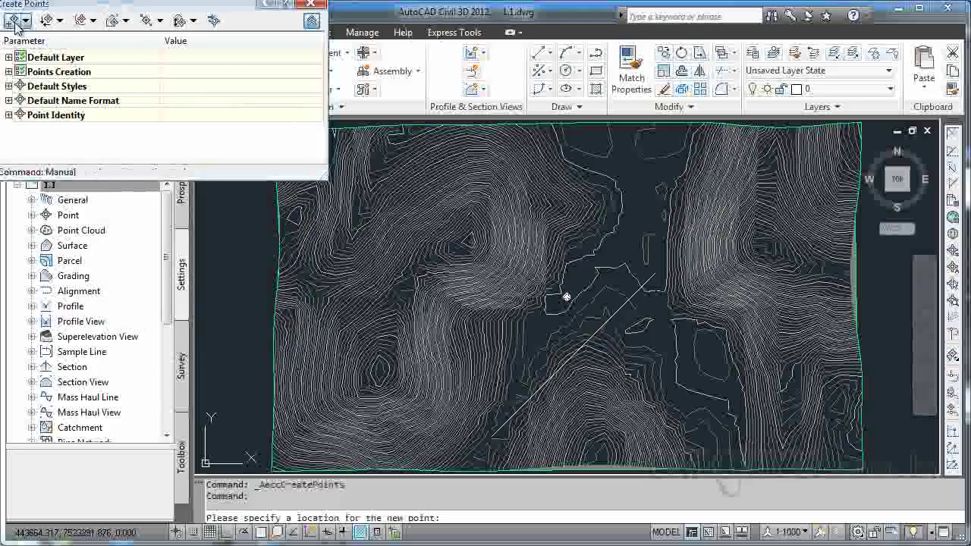
{"action": "left_click", "coordinate": [619, 265]}
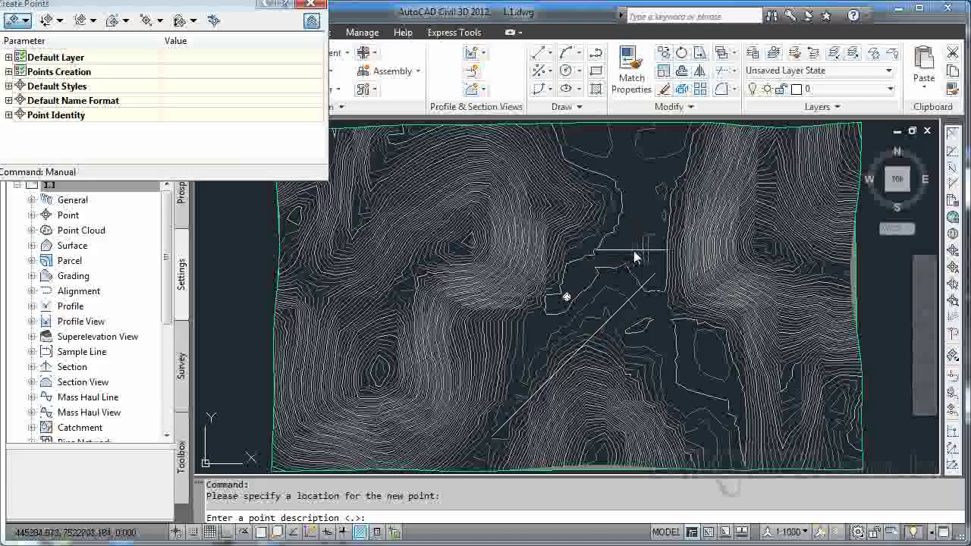
{"action": "key", "text": "Return"}
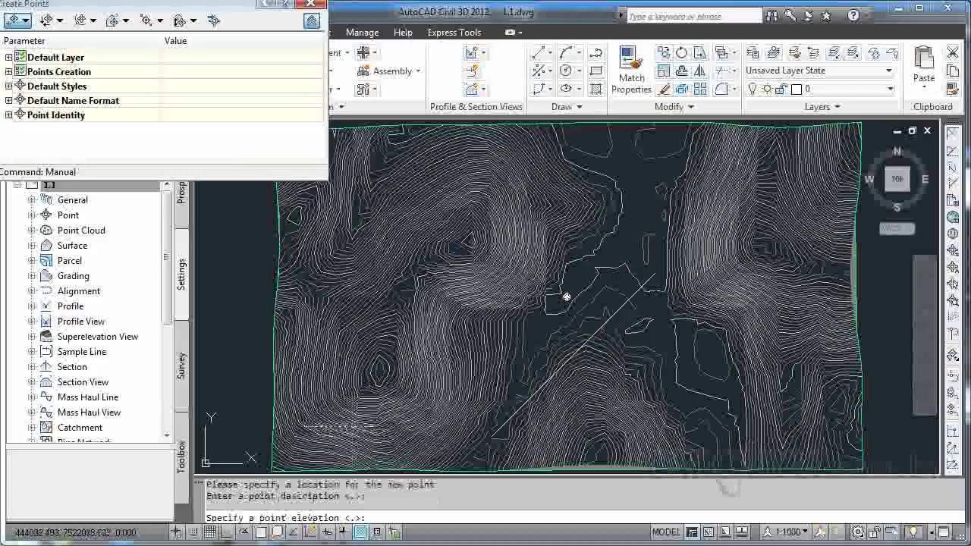
{"action": "key", "text": "Return"}
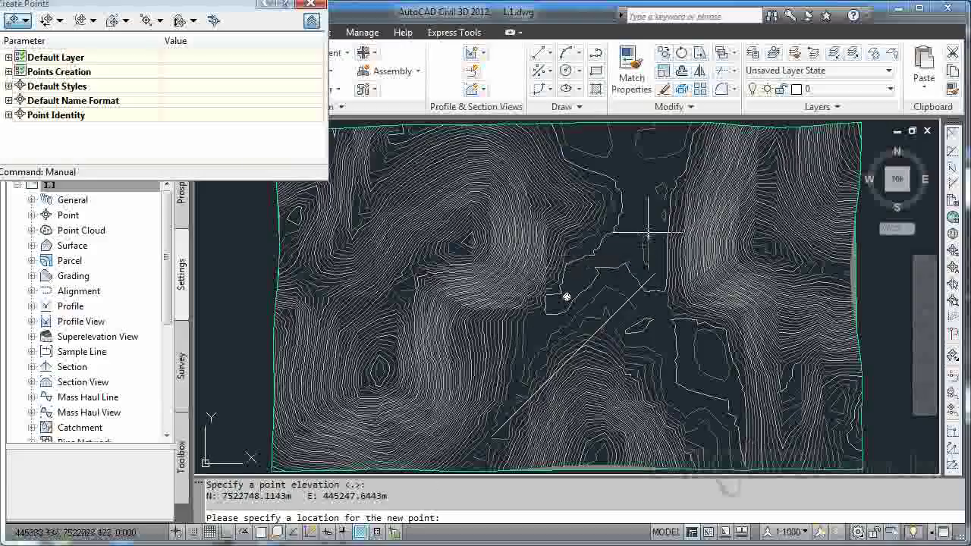
Create three more manual points northeast of the first one in the flat area, accepting default description and elevation, and finish point creation
{"action": "scroll", "coordinate": [569, 292], "scroll_direction": "up", "scroll_amount": 5}
{"action": "left_click", "coordinate": [570, 331]}
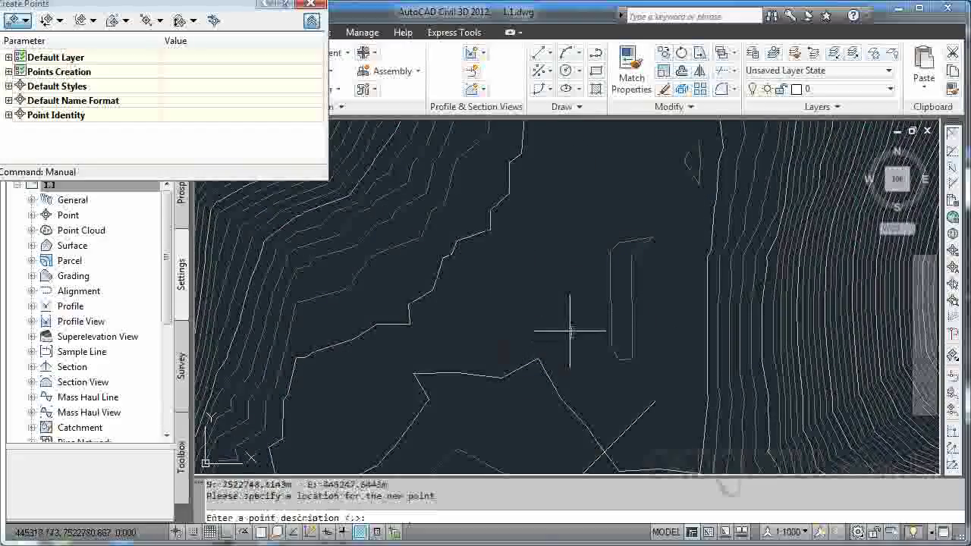
{"action": "key", "text": "Return"}
{"action": "key", "text": "Return"}
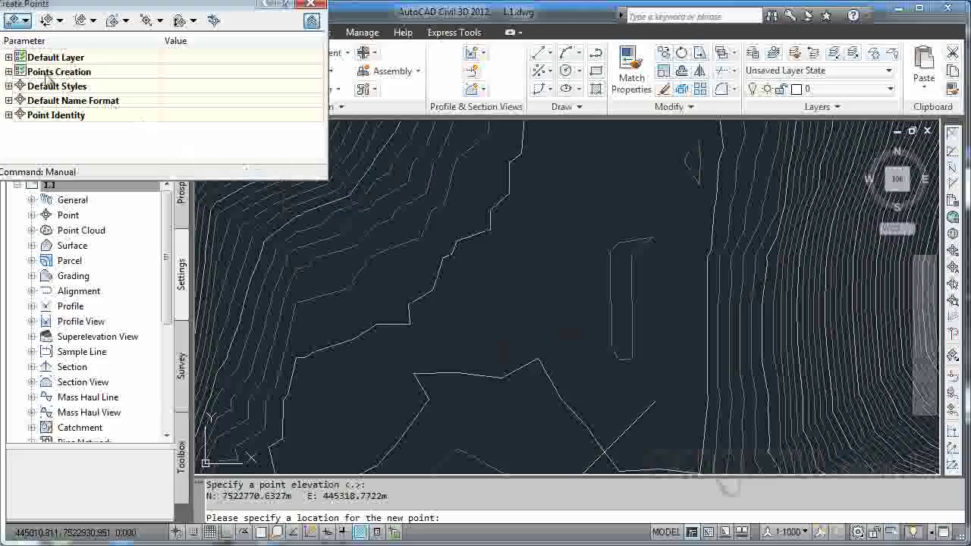
{"action": "left_click", "coordinate": [567, 227]}
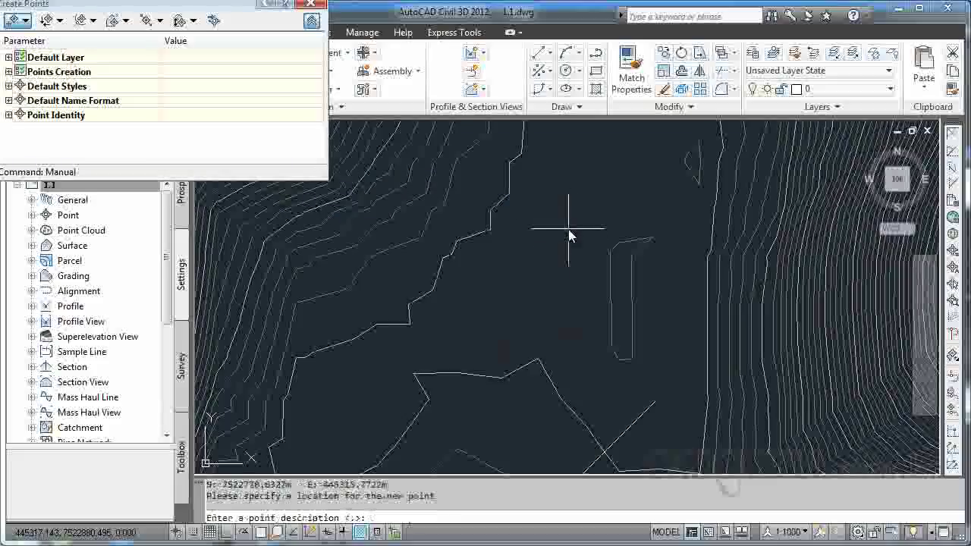
{"action": "key", "text": "Return"}
{"action": "key", "text": "Return"}
{"action": "left_click", "coordinate": [627, 186]}
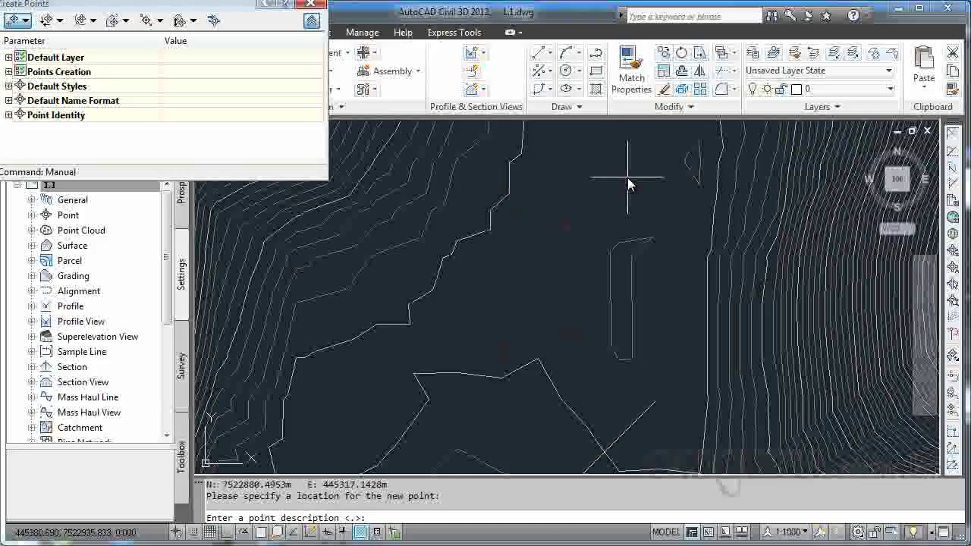
{"action": "key", "text": "Return"}
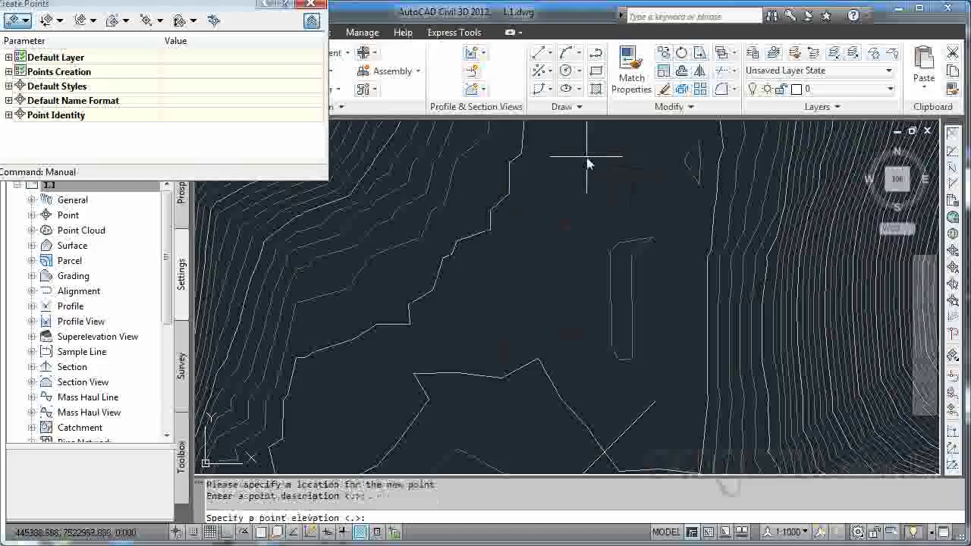
{"action": "key", "text": "Return"}
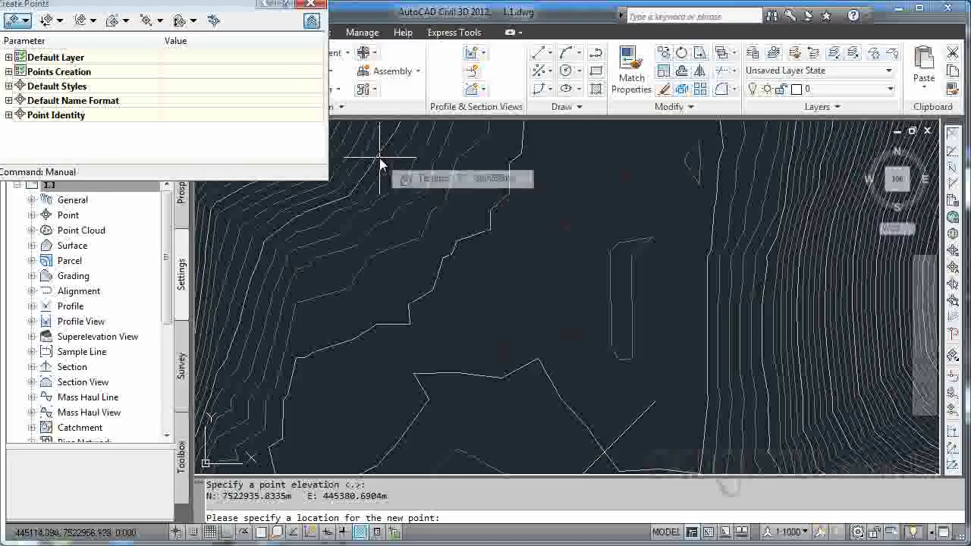
{"action": "left_click", "coordinate": [314, 5]}
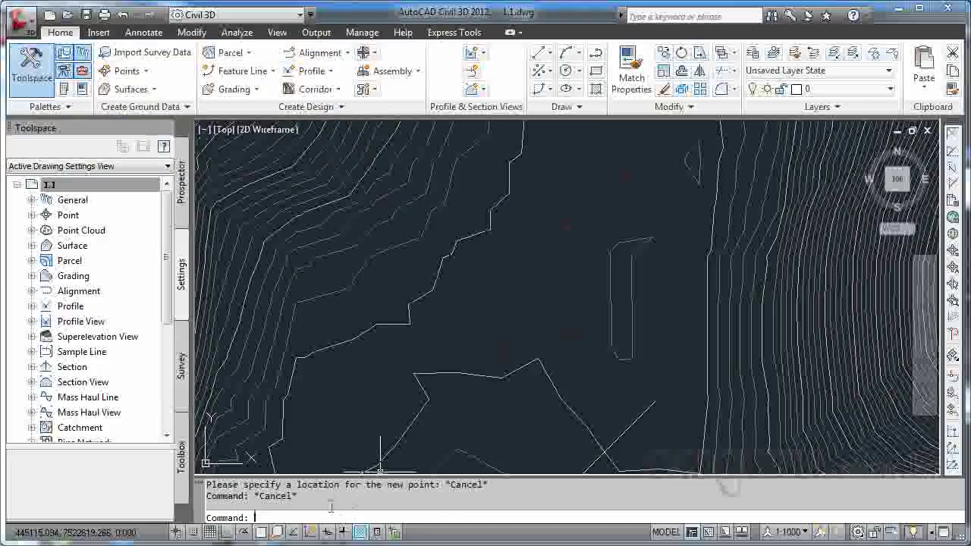
Start a line at the first manual point in the flat area and draw its first segment to the second manual point
{"action": "key", "text": "Return"}
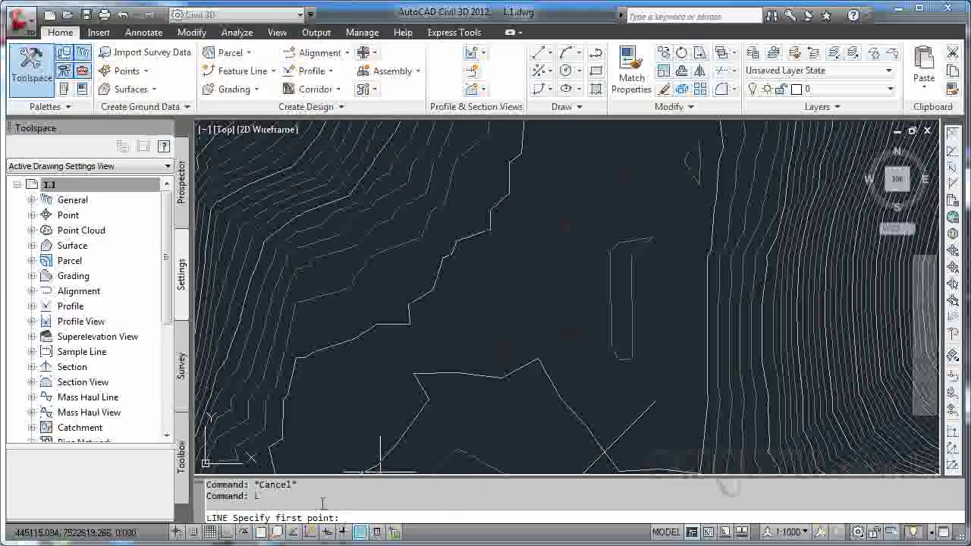
{"action": "scroll", "coordinate": [468, 425], "scroll_direction": "down", "scroll_amount": 2}
{"action": "scroll", "coordinate": [584, 356], "scroll_direction": "up", "scroll_amount": 1}
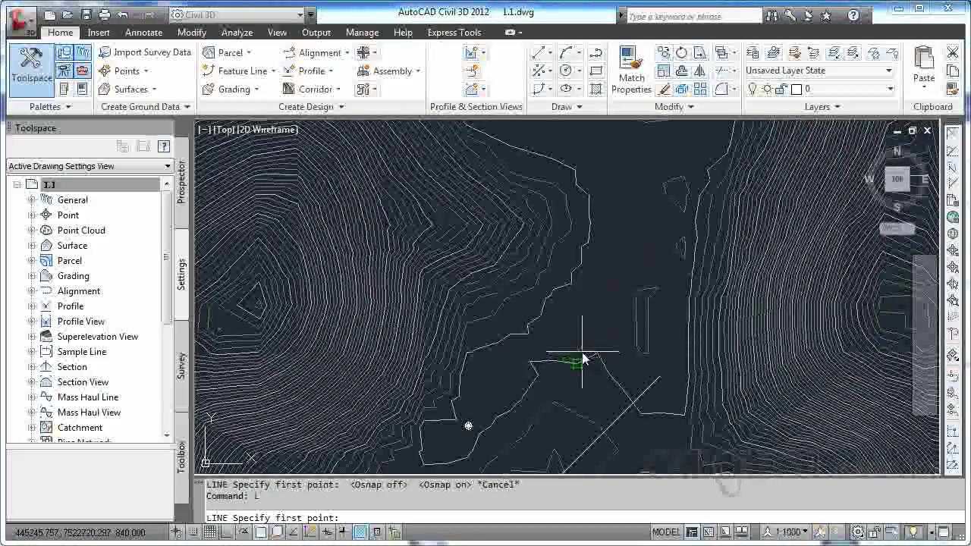
{"action": "scroll", "coordinate": [580, 356], "scroll_direction": "up", "scroll_amount": 1}
{"action": "scroll", "coordinate": [580, 358], "scroll_direction": "up", "scroll_amount": 2}
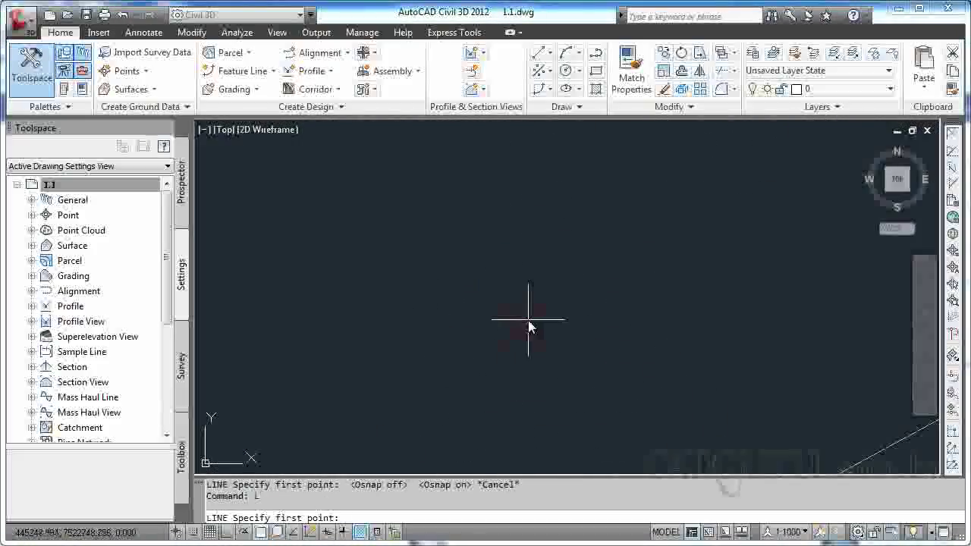
{"action": "left_click", "coordinate": [522, 327]}
{"action": "middle_click_drag", "start_coordinate": [630, 336], "coordinate": [658, 444]}
{"action": "scroll", "coordinate": [667, 428], "scroll_direction": "down", "scroll_amount": 6}
{"action": "mouse_move", "coordinate": [698, 414]}
{"action": "middle_mouse_down"}
{"action": "mouse_move", "coordinate": [797, 399]}
{"action": "mouse_move", "coordinate": [648, 372]}
{"action": "middle_mouse_up"}
{"action": "scroll", "coordinate": [660, 361], "scroll_direction": "up", "scroll_amount": 3}
{"action": "middle_click_drag", "start_coordinate": [687, 345], "coordinate": [628, 352]}
{"action": "left_click", "coordinate": [639, 346]}
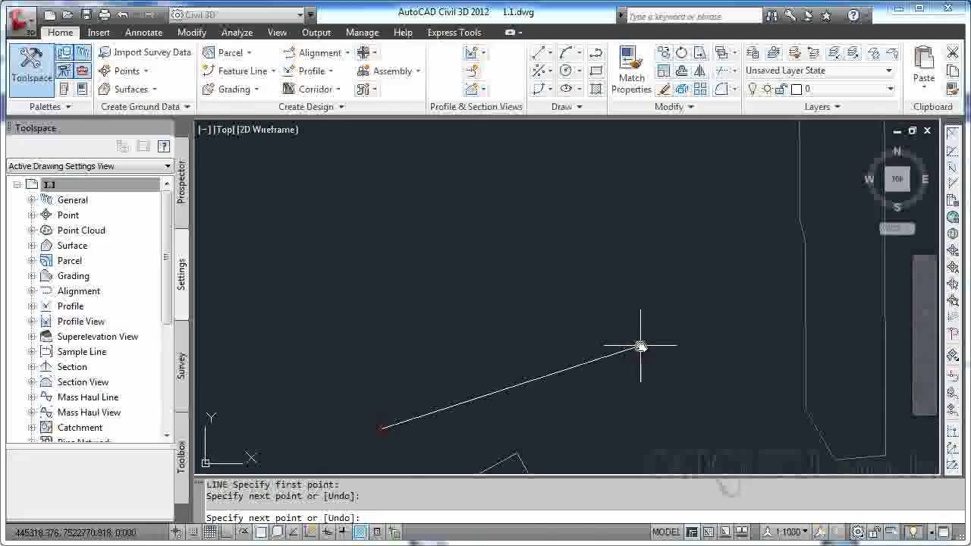
Continue the line north to the third manual point and northeast to the fourth, and end the Line command
{"action": "middle_click_drag", "start_coordinate": [660, 153], "coordinate": [682, 342]}
{"action": "middle_click_drag", "start_coordinate": [680, 236], "coordinate": [678, 432]}
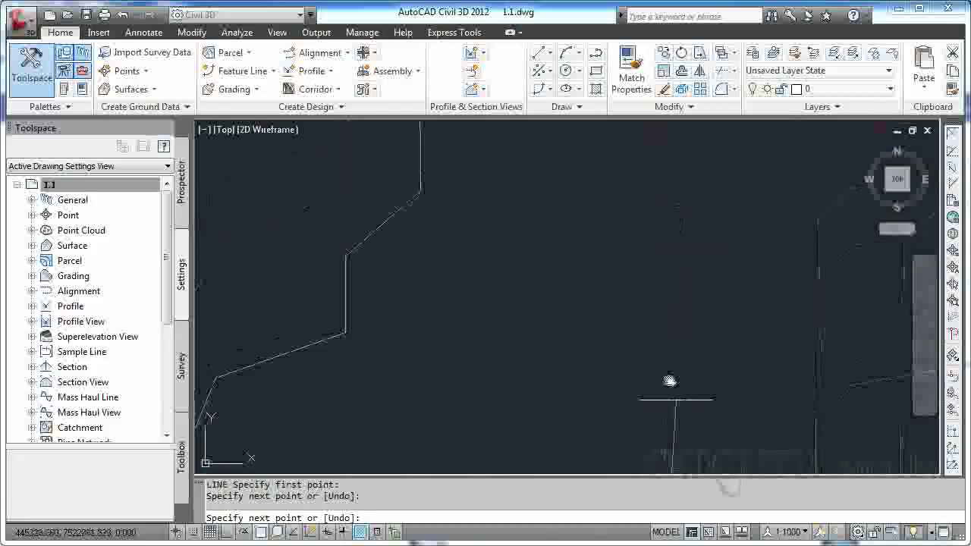
{"action": "left_click", "coordinate": [652, 331]}
{"action": "scroll", "coordinate": [673, 308], "scroll_direction": "up", "scroll_amount": 5}
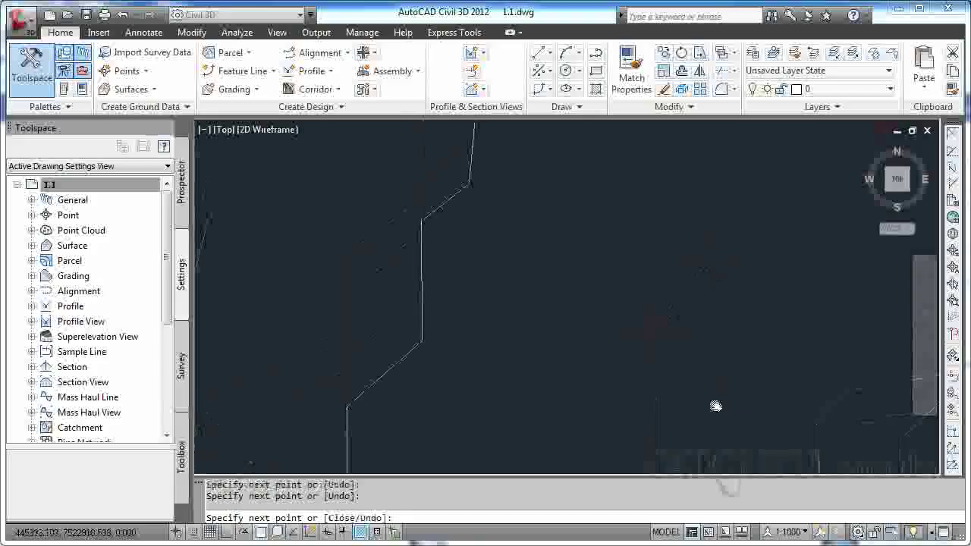
{"action": "left_click", "coordinate": [690, 305]}
{"action": "scroll", "coordinate": [706, 368], "scroll_direction": "down", "scroll_amount": 10}
{"action": "middle_click_drag", "start_coordinate": [706, 368], "coordinate": [690, 300]}
{"action": "key", "text": "Escape"}
Examine the line segments and their vertices at the manual points up close
{"action": "scroll", "coordinate": [690, 300], "scroll_direction": "up", "scroll_amount": 10}
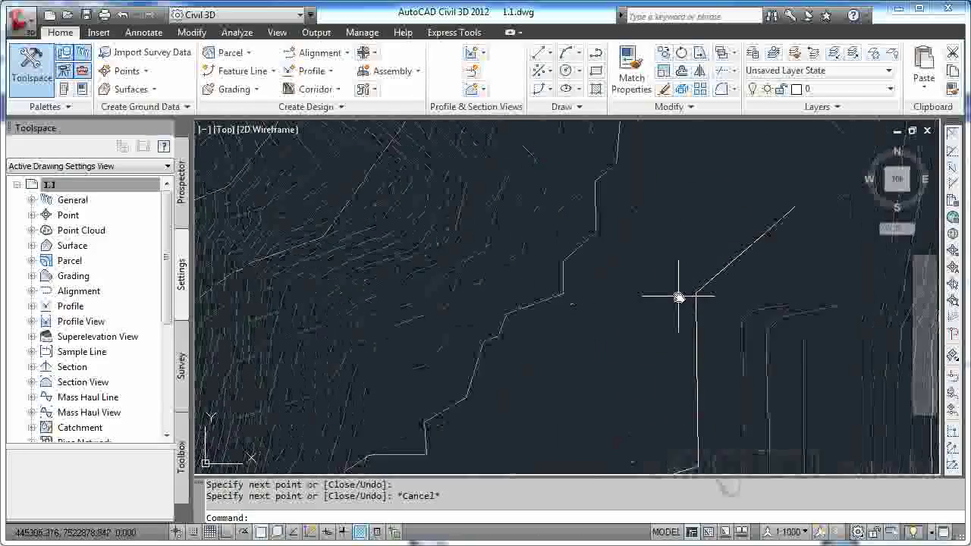
{"action": "middle_click_drag", "start_coordinate": [683, 257], "coordinate": [688, 309]}
{"action": "scroll", "coordinate": [668, 268], "scroll_direction": "up", "scroll_amount": 5}
{"action": "scroll", "coordinate": [688, 309], "scroll_direction": "down", "scroll_amount": 5}
{"action": "middle_click_drag", "start_coordinate": [805, 204], "coordinate": [645, 395]}
{"action": "middle_click_drag", "start_coordinate": [693, 312], "coordinate": [705, 323]}
{"action": "scroll", "coordinate": [707, 322], "scroll_direction": "up", "scroll_amount": 6}
{"action": "mouse_move", "coordinate": [792, 308]}
{"action": "middle_mouse_down"}
{"action": "mouse_move", "coordinate": [678, 346]}
{"action": "mouse_move", "coordinate": [715, 301]}
{"action": "mouse_move", "coordinate": [689, 278]}
{"action": "mouse_move", "coordinate": [713, 300]}
{"action": "mouse_move", "coordinate": [599, 270]}
{"action": "mouse_move", "coordinate": [583, 227]}
{"action": "middle_mouse_up"}
{"action": "scroll", "coordinate": [563, 302], "scroll_direction": "down", "scroll_amount": 5}
{"action": "middle_click_drag", "start_coordinate": [566, 364], "coordinate": [572, 253]}
Delete the three line segments connecting the four manual points
{"action": "left_click", "coordinate": [531, 262]}
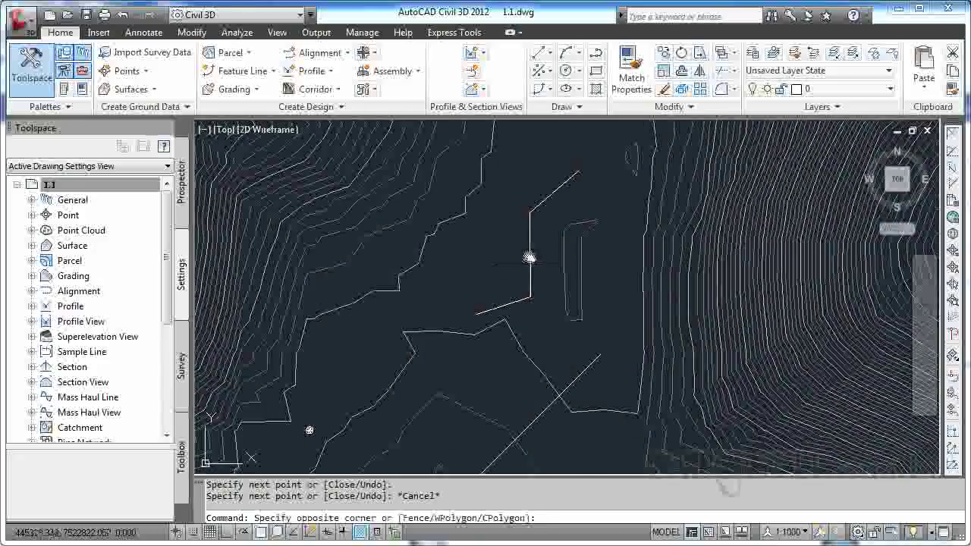
{"action": "left_click", "coordinate": [526, 253]}
{"action": "key", "text": "Delete"}
{"action": "left_click", "coordinate": [552, 194]}
{"action": "key", "text": "Delete"}
{"action": "left_click", "coordinate": [508, 306]}
{"action": "left_click", "coordinate": [507, 299]}
{"action": "key", "text": "Delete"}
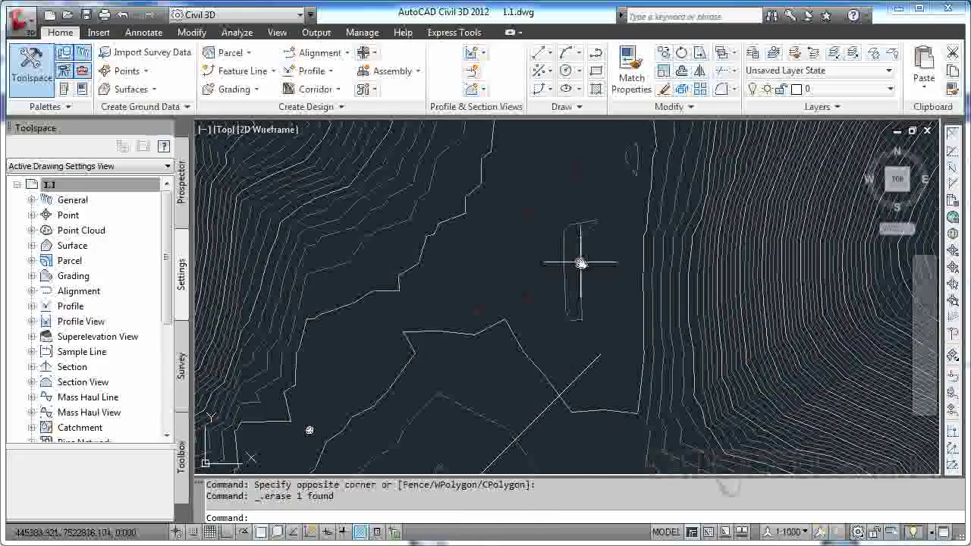
Draw a line by point number from the first manual point through points 2, 3 and 4, and end the command
{"action": "type", "text": "l"}
{"action": "key", "text": "Return"}
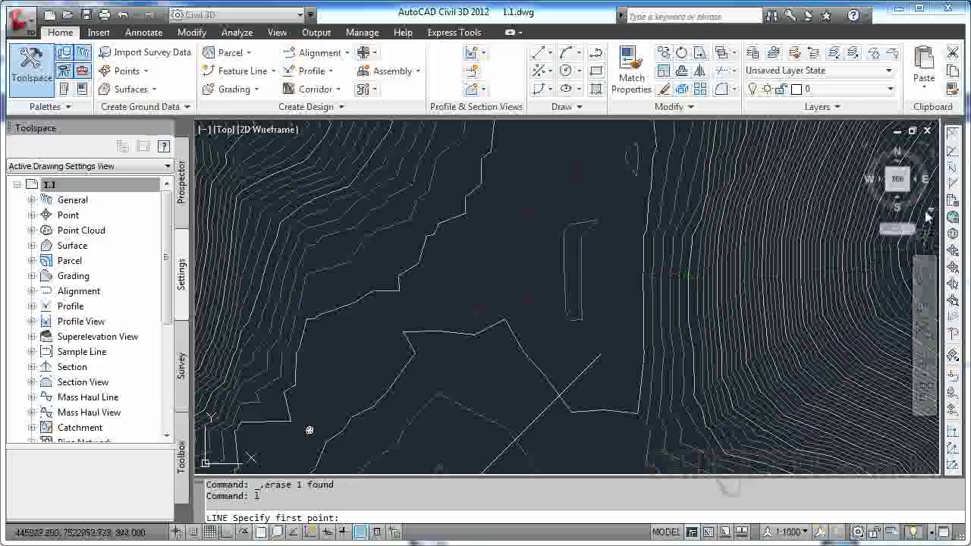
{"action": "left_click", "coordinate": [955, 260]}
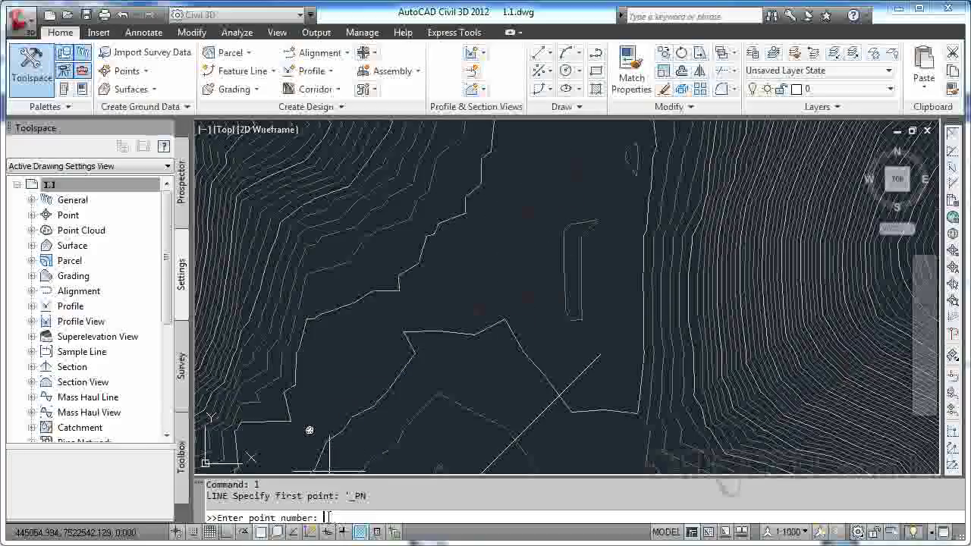
{"action": "key", "text": "Return"}
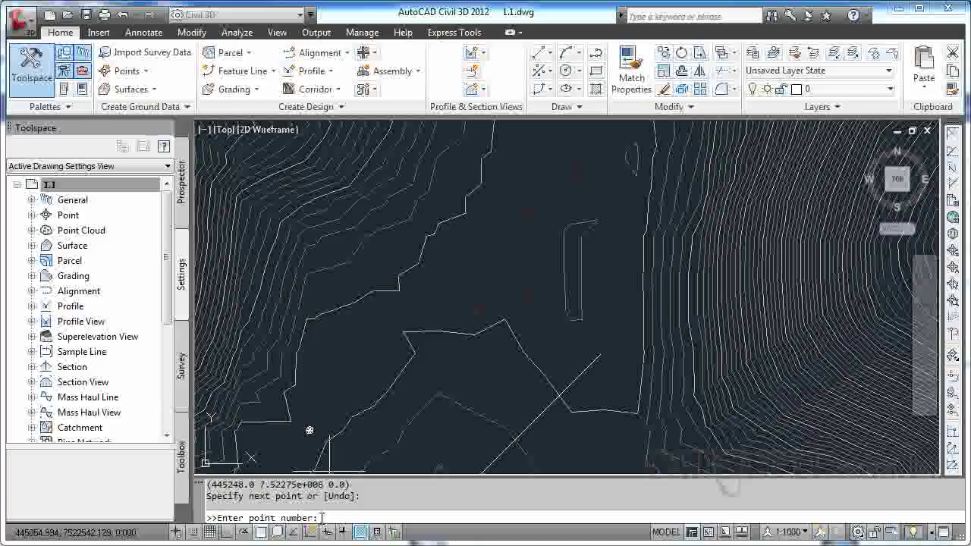
{"action": "type", "text": "2"}
{"action": "key", "text": "Return"}
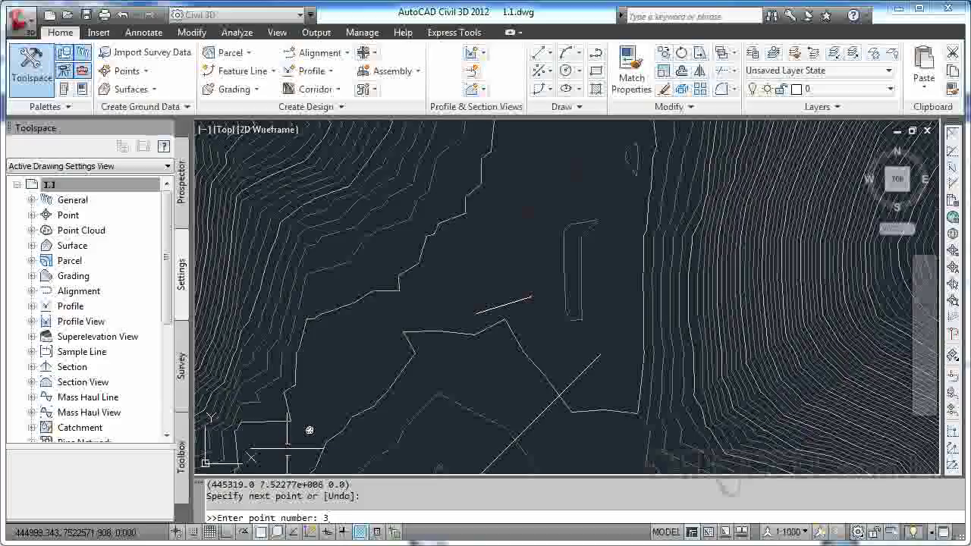
{"action": "key", "text": "Return"}
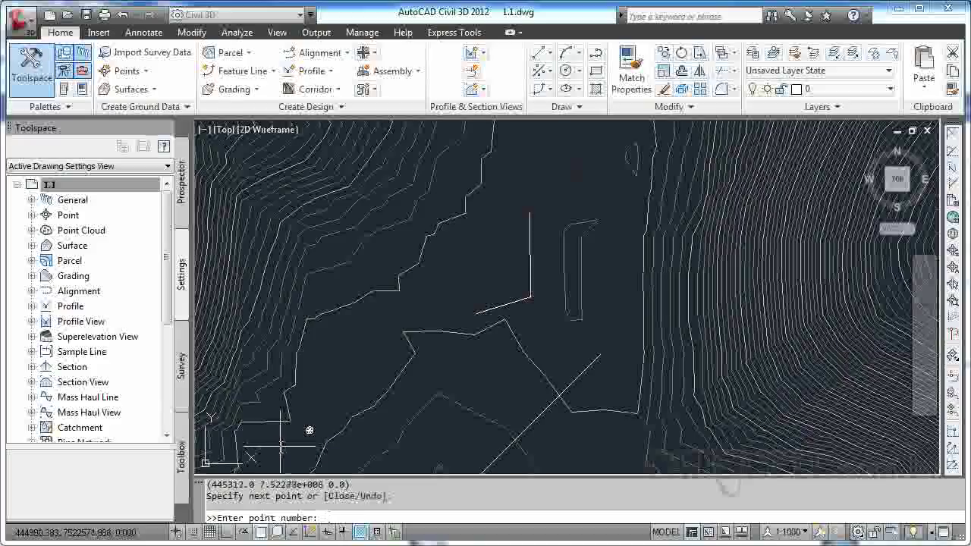
{"action": "type", "text": "4"}
{"action": "key", "text": "Return"}
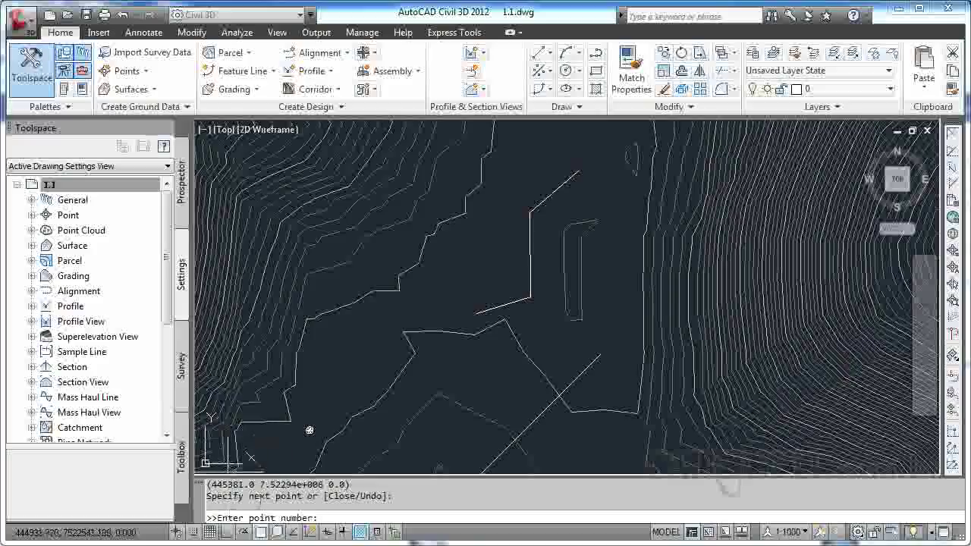
{"action": "key", "text": "Return"}
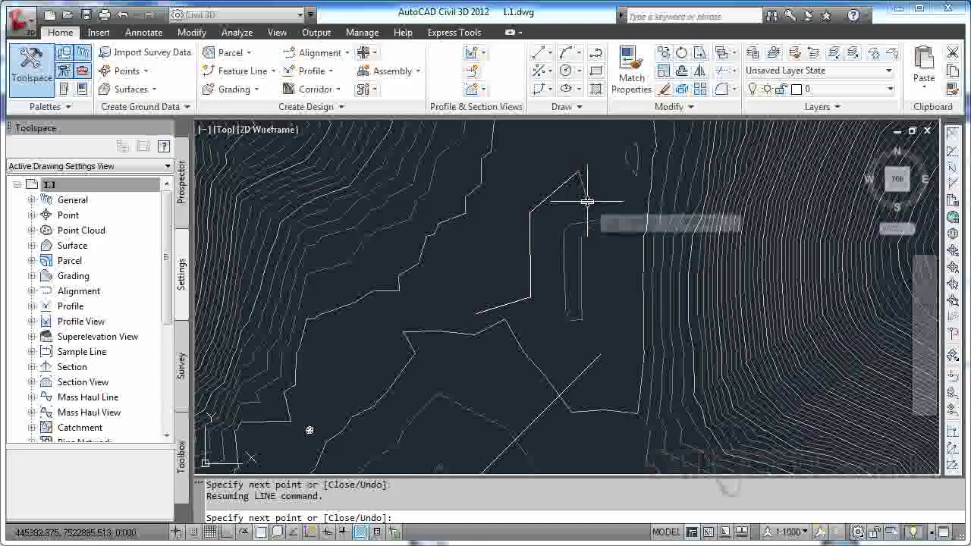
{"action": "key", "text": "Escape"}
Examine how the line drawn by point number meets the four manual points and crosses the flat area
{"action": "scroll", "coordinate": [494, 311], "scroll_direction": "up", "scroll_amount": 5}
{"action": "scroll", "coordinate": [484, 328], "scroll_direction": "up", "scroll_amount": 3}
{"action": "scroll", "coordinate": [503, 329], "scroll_direction": "down", "scroll_amount": 5}
{"action": "mouse_move", "coordinate": [566, 323]}
{"action": "middle_mouse_down"}
{"action": "mouse_move", "coordinate": [546, 356]}
{"action": "mouse_move", "coordinate": [444, 403]}
{"action": "middle_mouse_up"}
{"action": "mouse_move", "coordinate": [605, 324]}
{"action": "middle_mouse_down"}
{"action": "mouse_move", "coordinate": [590, 373]}
{"action": "mouse_move", "coordinate": [653, 371]}
{"action": "mouse_move", "coordinate": [648, 407]}
{"action": "middle_mouse_up"}
{"action": "scroll", "coordinate": [665, 353], "scroll_direction": "down", "scroll_amount": 4}
{"action": "scroll", "coordinate": [650, 402], "scroll_direction": "down", "scroll_amount": 4}
{"action": "mouse_move", "coordinate": [669, 311]}
{"action": "middle_mouse_down"}
{"action": "mouse_move", "coordinate": [654, 372]}
{"action": "mouse_move", "coordinate": [629, 348]}
{"action": "mouse_move", "coordinate": [522, 448]}
{"action": "mouse_move", "coordinate": [531, 303]}
{"action": "middle_mouse_up"}
{"action": "scroll", "coordinate": [645, 312], "scroll_direction": "up", "scroll_amount": 3}
{"action": "scroll", "coordinate": [533, 345], "scroll_direction": "up", "scroll_amount": 2}
{"action": "middle_click_drag", "start_coordinate": [536, 386], "coordinate": [616, 343]}
{"action": "scroll", "coordinate": [616, 343], "scroll_direction": "down", "scroll_amount": 5}
{"action": "middle_click_drag", "start_coordinate": [559, 310], "coordinate": [557, 304]}
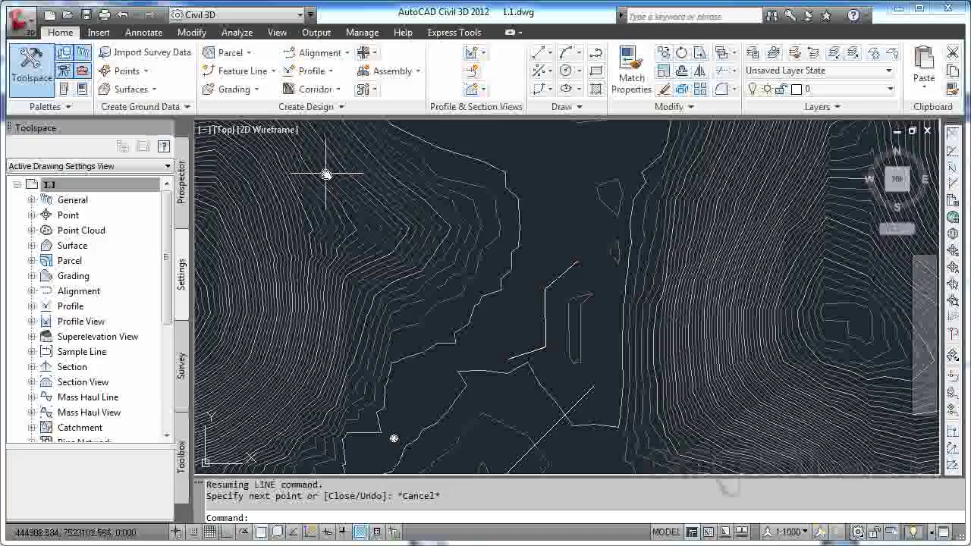
Zoom to the drawing's extents to show the whole Terreno surface
{"action": "type", "text": "z"}
{"action": "key", "text": "Return"}
{"action": "type", "text": "e"}
{"action": "key", "text": "Return"}
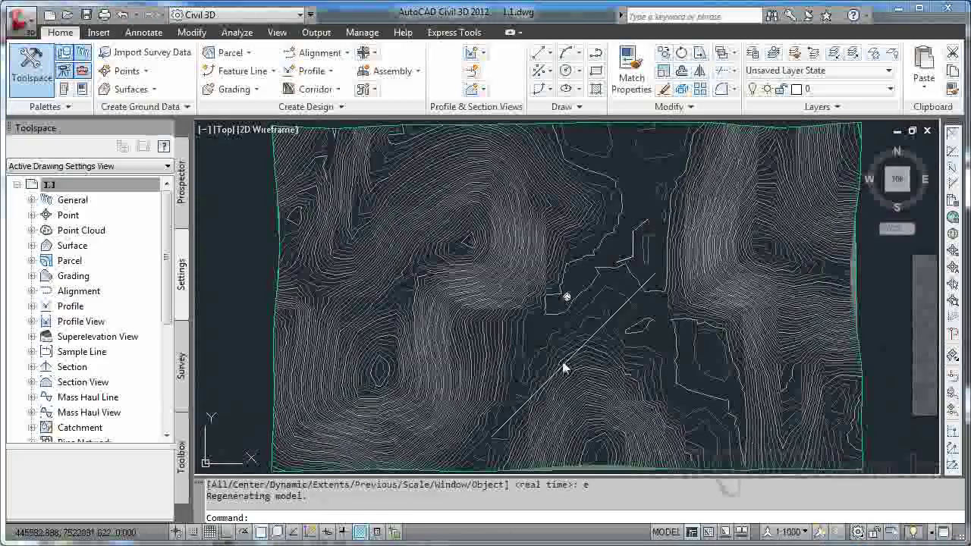
{"action": "mouse_move", "coordinate": [569, 295]}
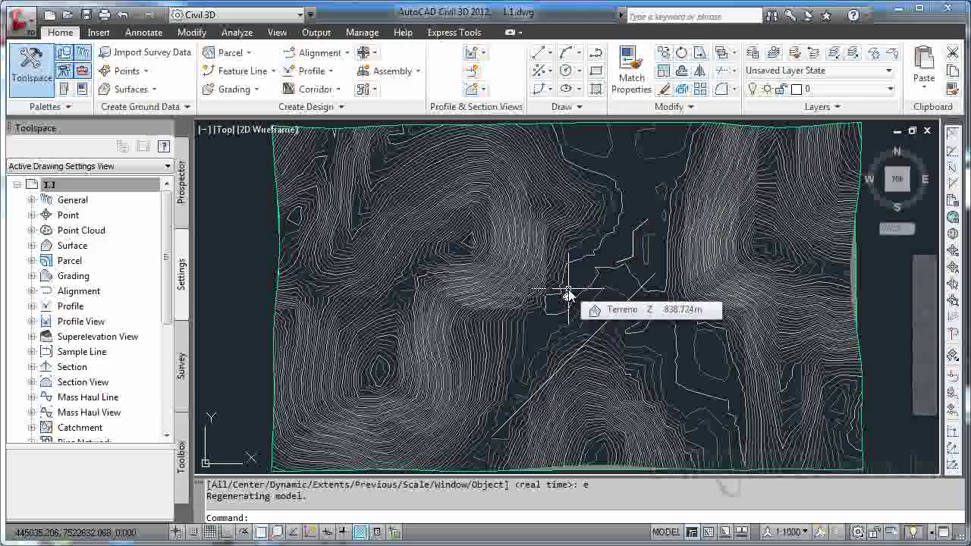